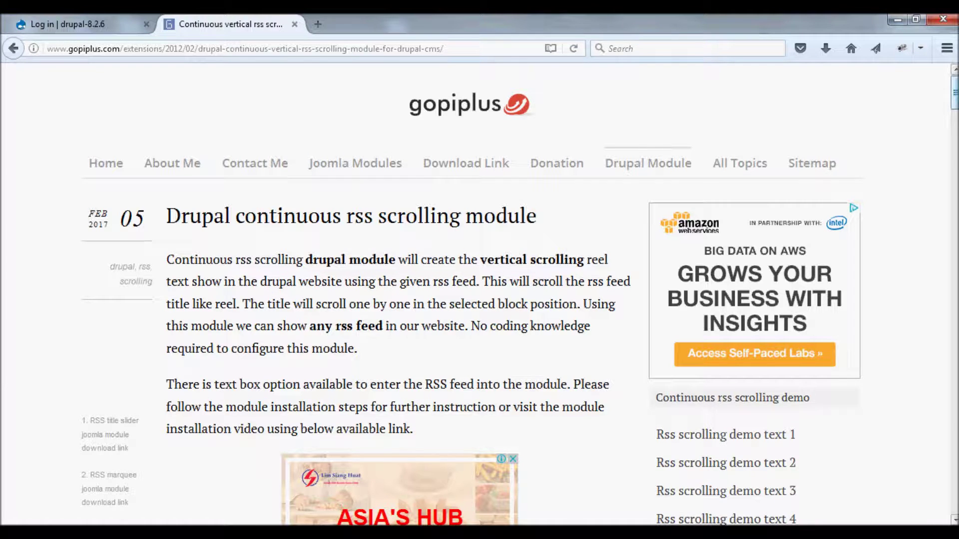
Step: Scroll to the article's Download Link section and open the module's download-link page
{"action": "scroll", "coordinate": [394, 300], "scroll_direction": "down", "scroll_amount": 15}
{"action": "scroll", "coordinate": [395, 300], "scroll_direction": "down", "scroll_amount": 20}
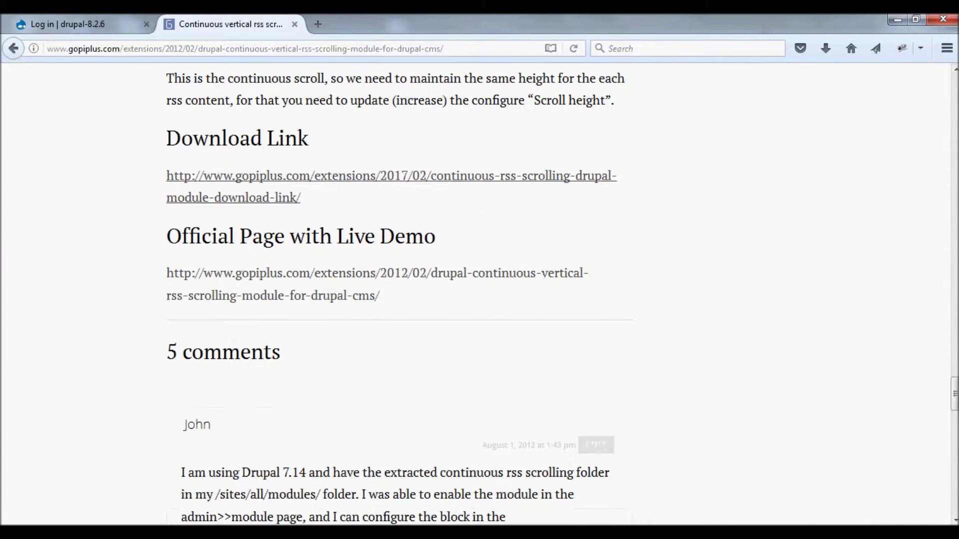
{"action": "left_click", "coordinate": [350, 177]}
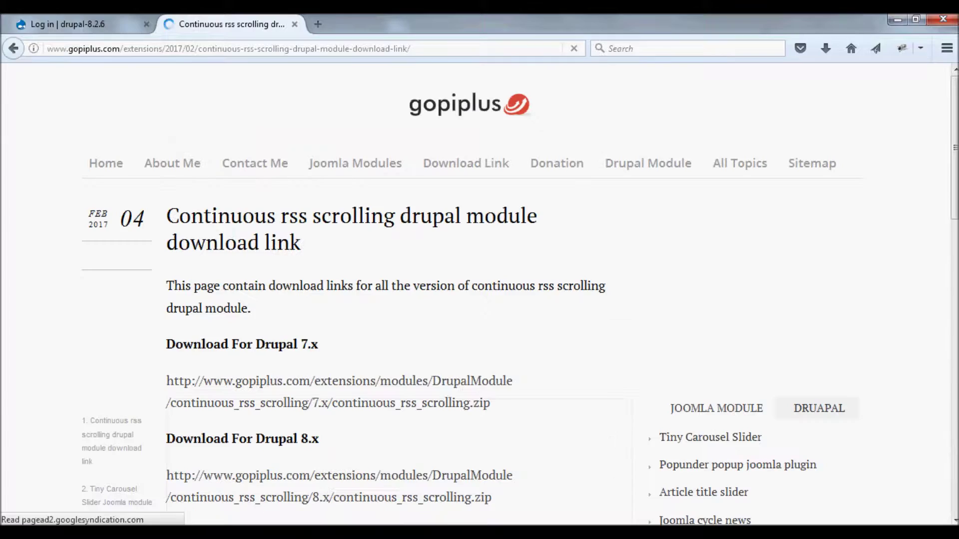
Step: Save the Drupal 8.x continuous_rss_scrolling.zip to disk
{"action": "scroll", "coordinate": [350, 410], "scroll_direction": "down", "scroll_amount": 3}
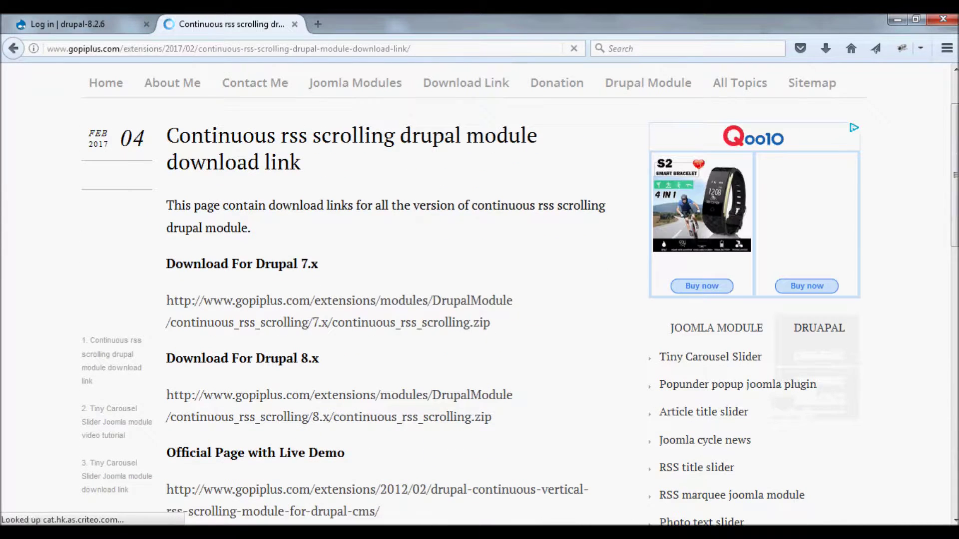
{"action": "left_click", "coordinate": [330, 396]}
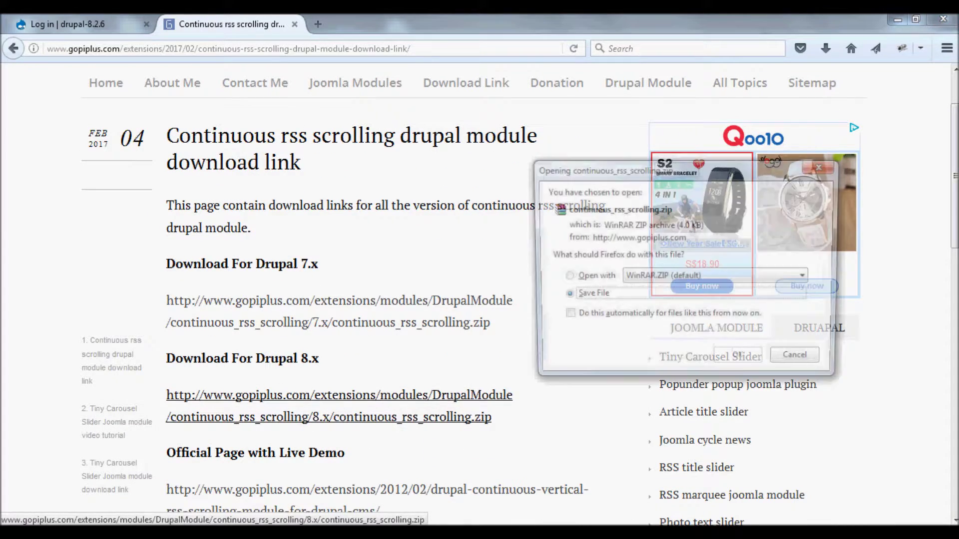
{"action": "key", "text": "Return"}
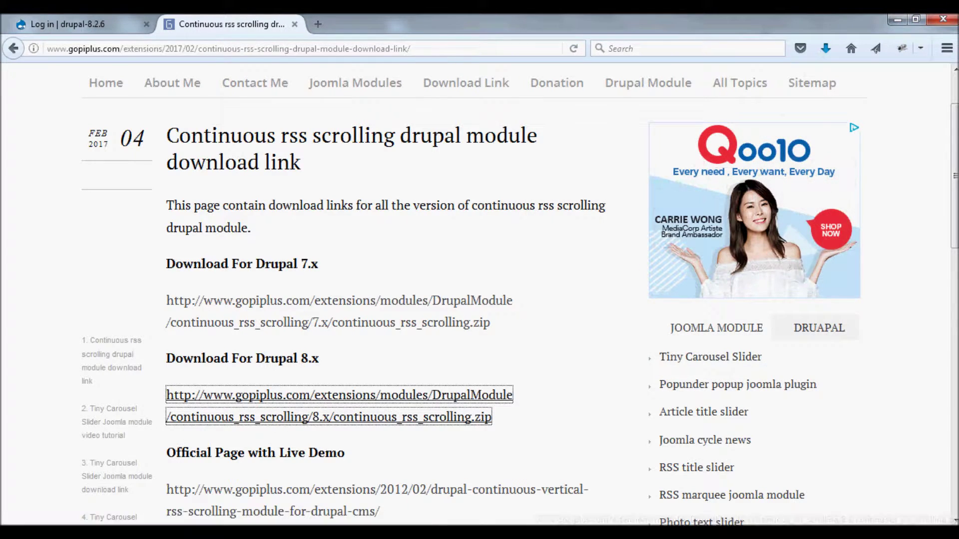
Step: Show the Downloads folder in Explorer, sorted newest first
{"action": "key", "text": "super"}
{"action": "left_click", "coordinate": [211, 199]}
{"action": "left_click", "coordinate": [55, 121]}
{"action": "left_click", "coordinate": [389, 86]}
Step: Extract continuous_rss_scrolling.zip to a continuous_rss_scrolling folder
{"action": "left_click", "coordinate": [245, 107]}
{"action": "right_click", "coordinate": [249, 106]}
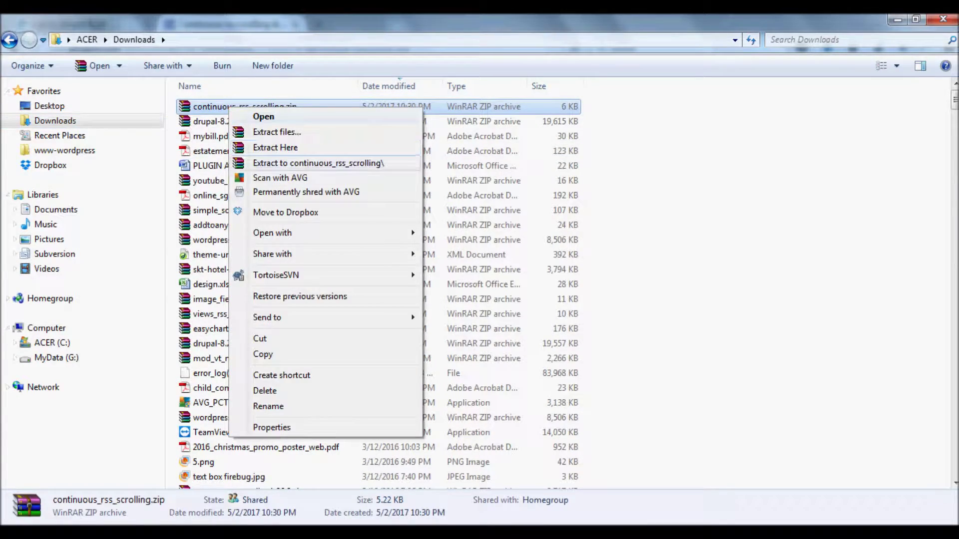
{"action": "left_click", "coordinate": [309, 161]}
Step: Open the extracted folder, check the inner continuous_rss_scrolling module folder, and copy it
{"action": "scroll", "coordinate": [374, 225], "scroll_direction": "down", "scroll_amount": 20}
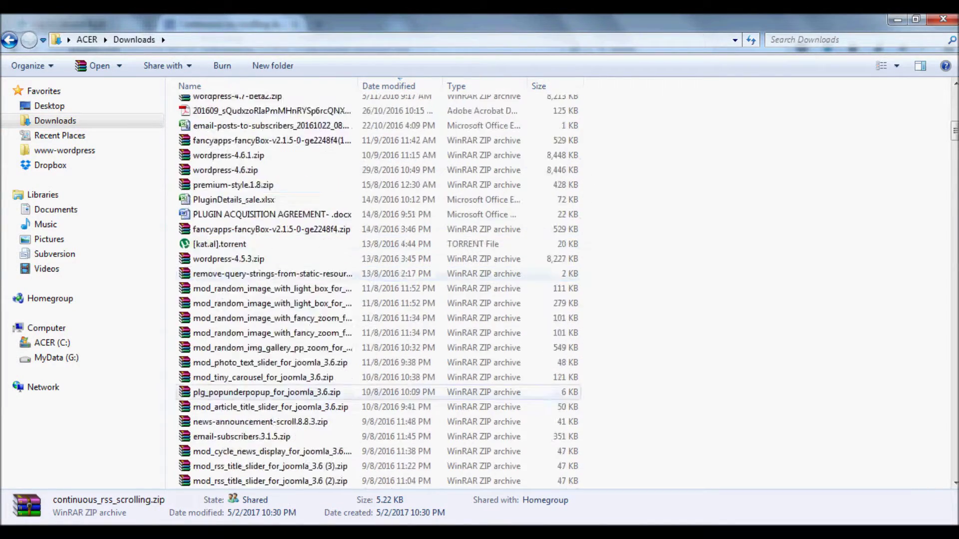
{"action": "scroll", "coordinate": [375, 333], "scroll_direction": "down", "scroll_amount": 20}
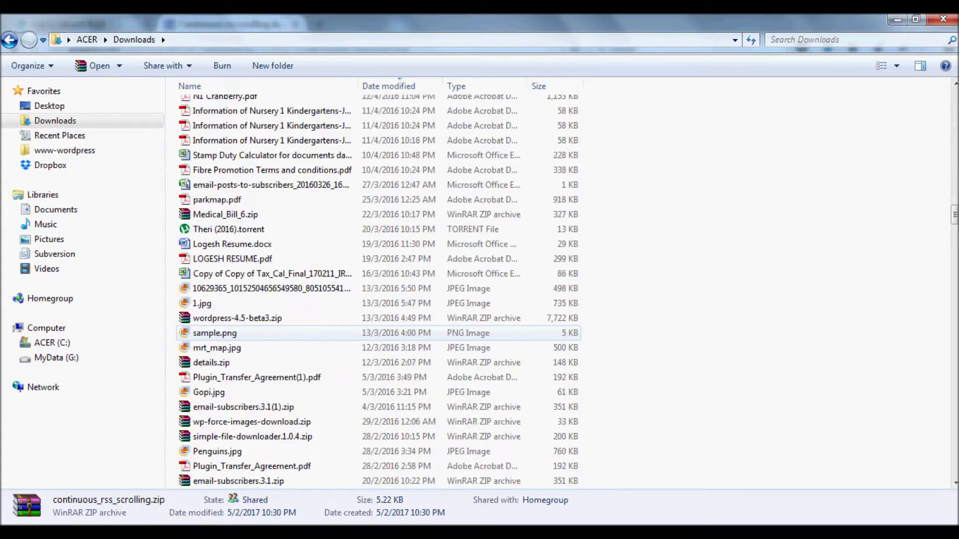
{"action": "scroll", "coordinate": [375, 333], "scroll_direction": "down", "scroll_amount": 20}
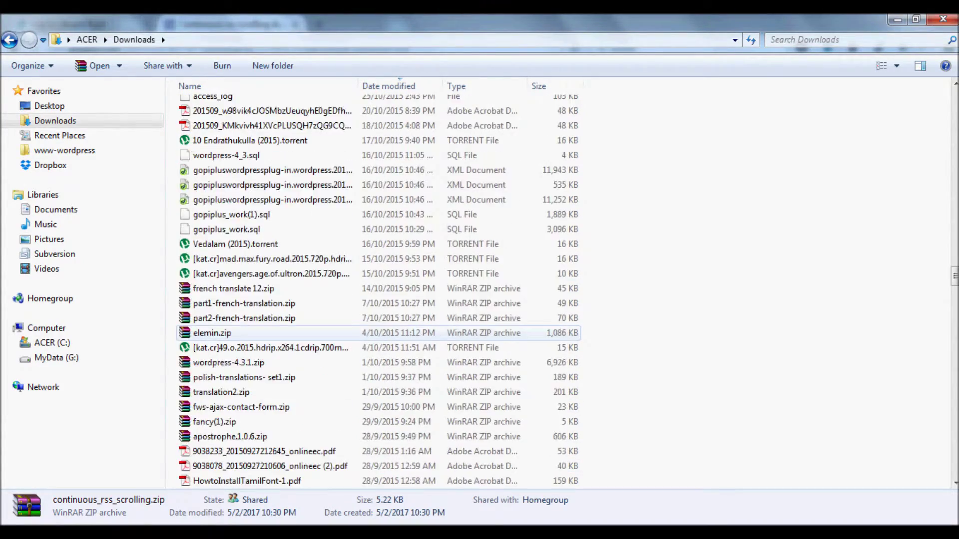
{"action": "scroll", "coordinate": [375, 333], "scroll_direction": "down", "scroll_amount": 20}
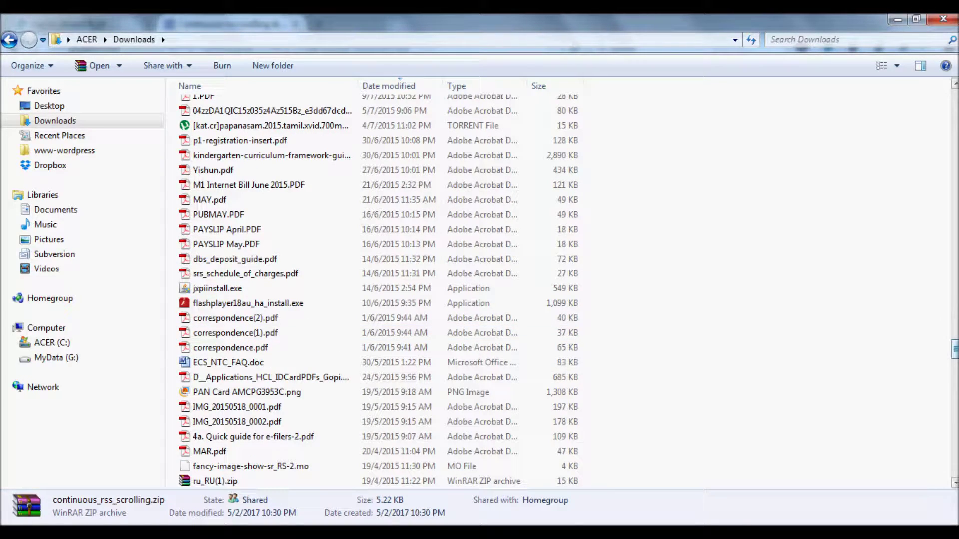
{"action": "scroll", "coordinate": [375, 333], "scroll_direction": "down", "scroll_amount": 20}
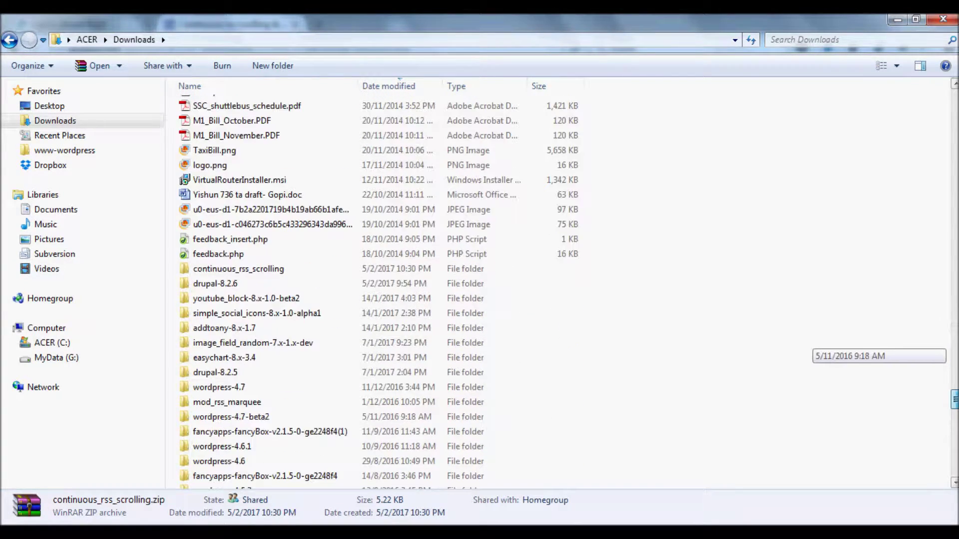
{"action": "double_click", "coordinate": [239, 270]}
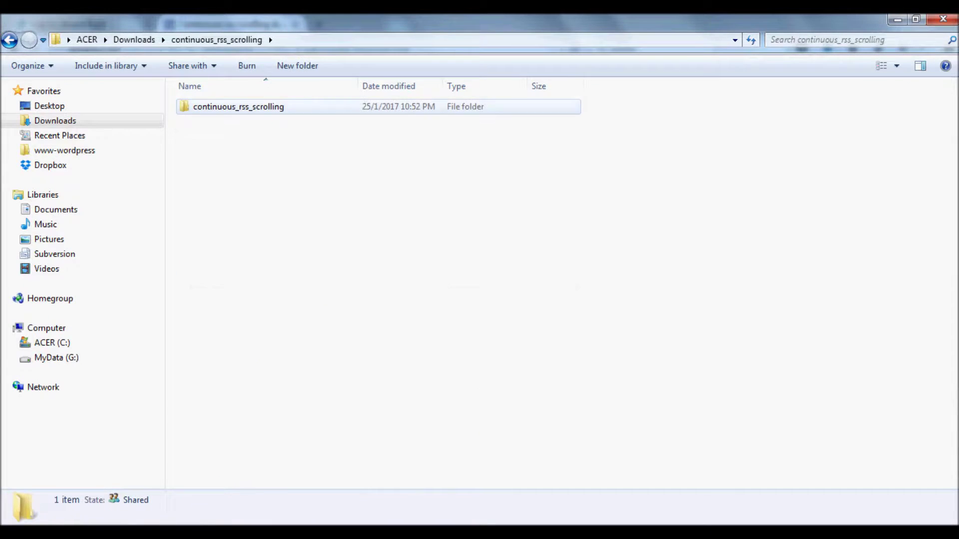
{"action": "double_click", "coordinate": [229, 108]}
{"action": "key", "text": "BackSpace"}
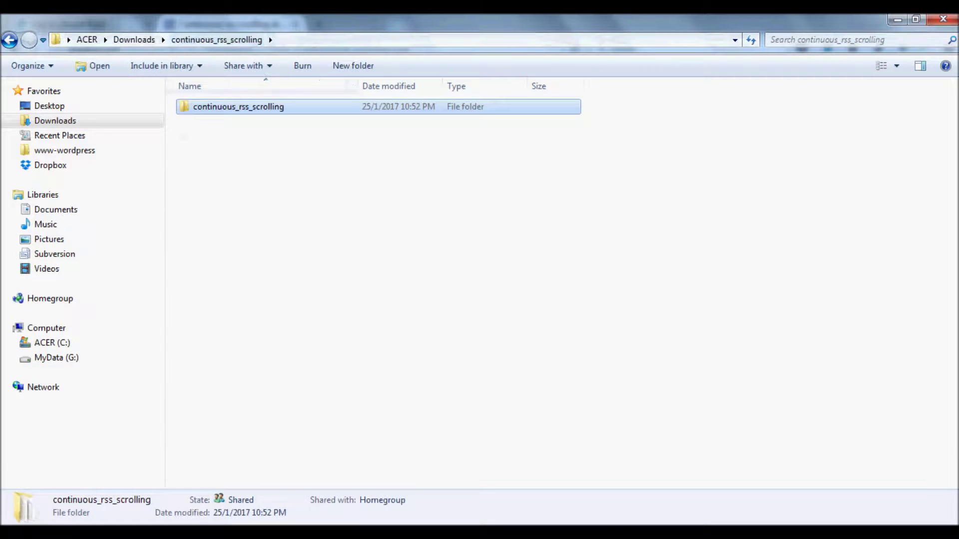
{"action": "right_click", "coordinate": [232, 107]}
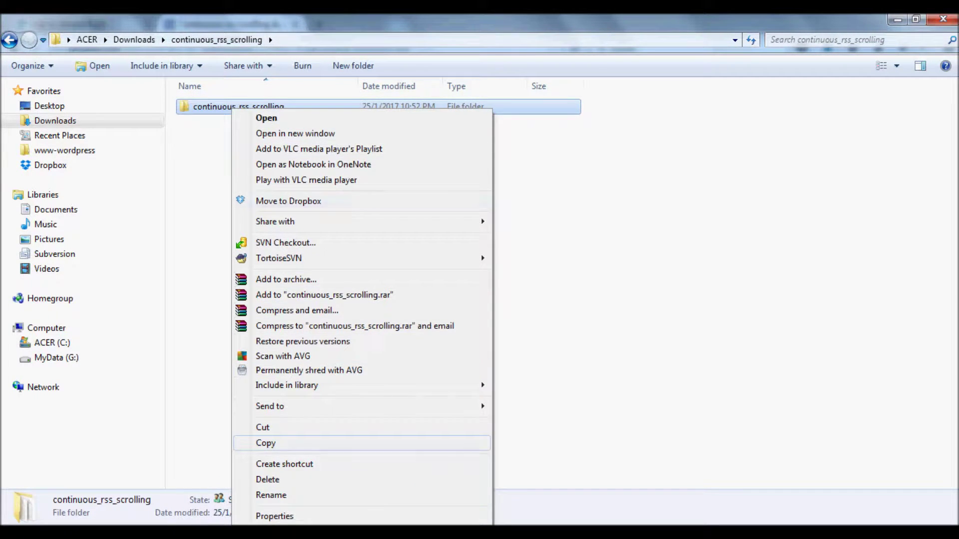
{"action": "left_click", "coordinate": [265, 443]}
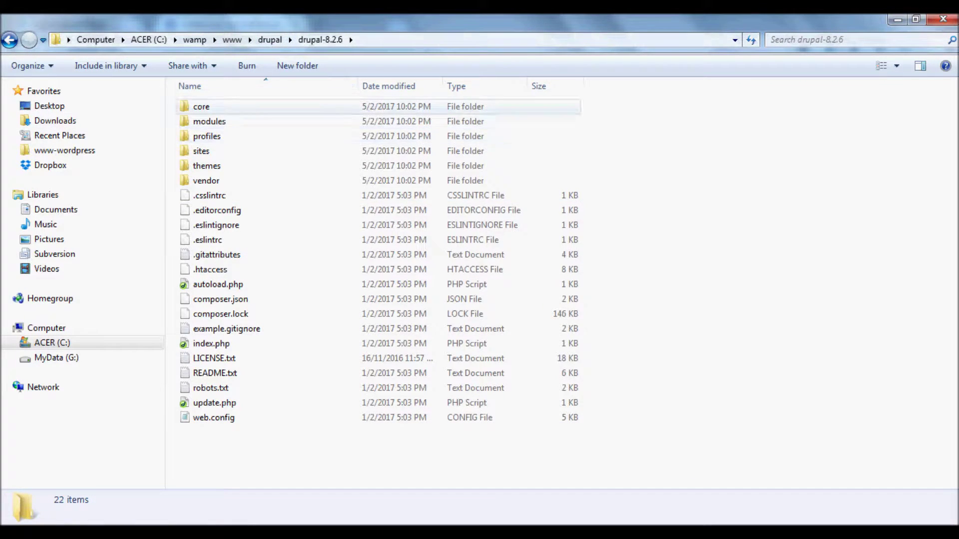
Step: Paste continuous_rss_scrolling into drupal-8.2.6\modules, check its files, and return to Firefox
{"action": "double_click", "coordinate": [210, 121]}
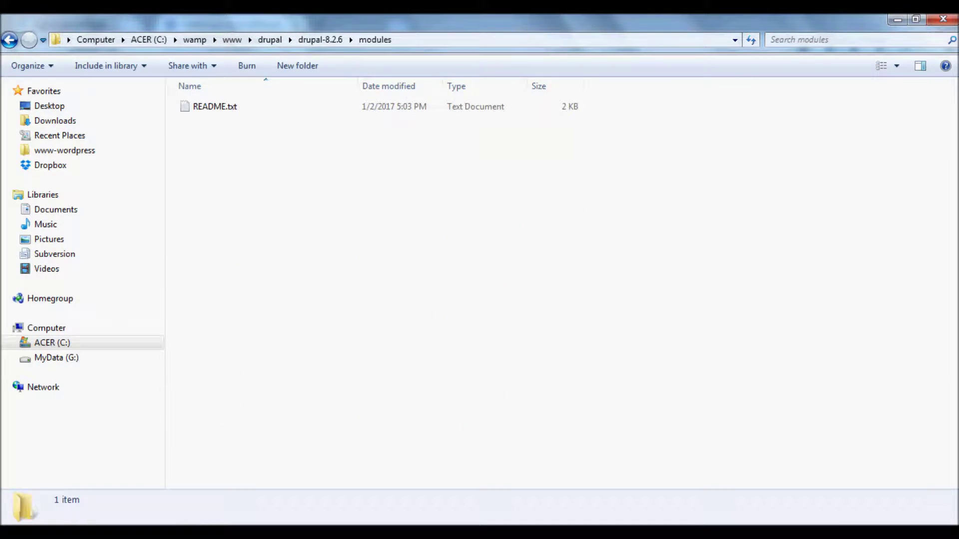
{"action": "right_click", "coordinate": [233, 154]}
{"action": "left_click", "coordinate": [264, 253]}
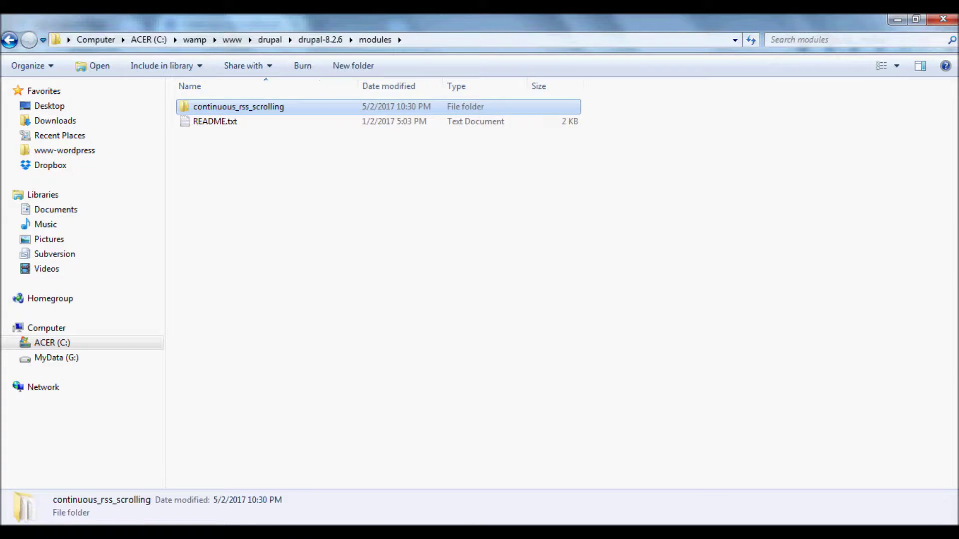
{"action": "key", "text": "Return"}
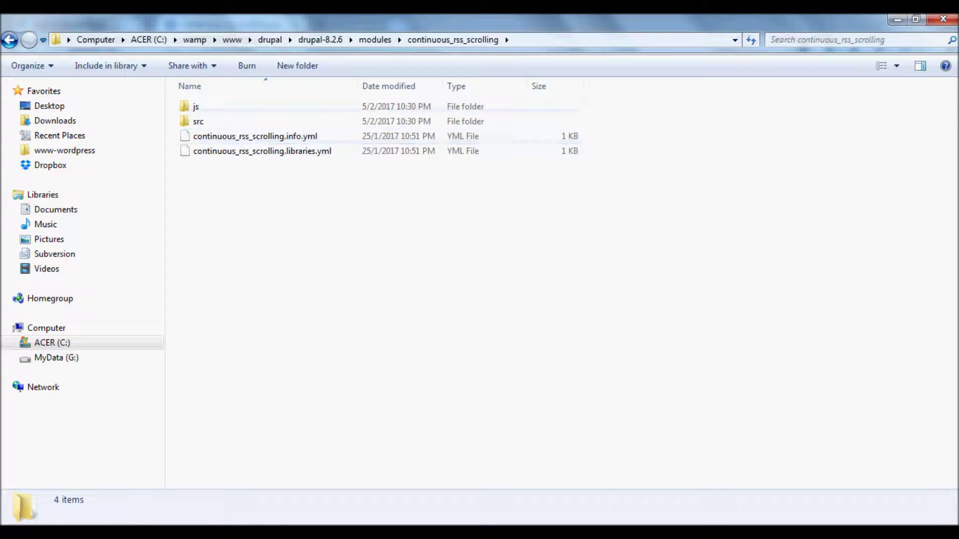
{"action": "key", "text": "BackSpace"}
{"action": "key", "text": "alt+Tab"}
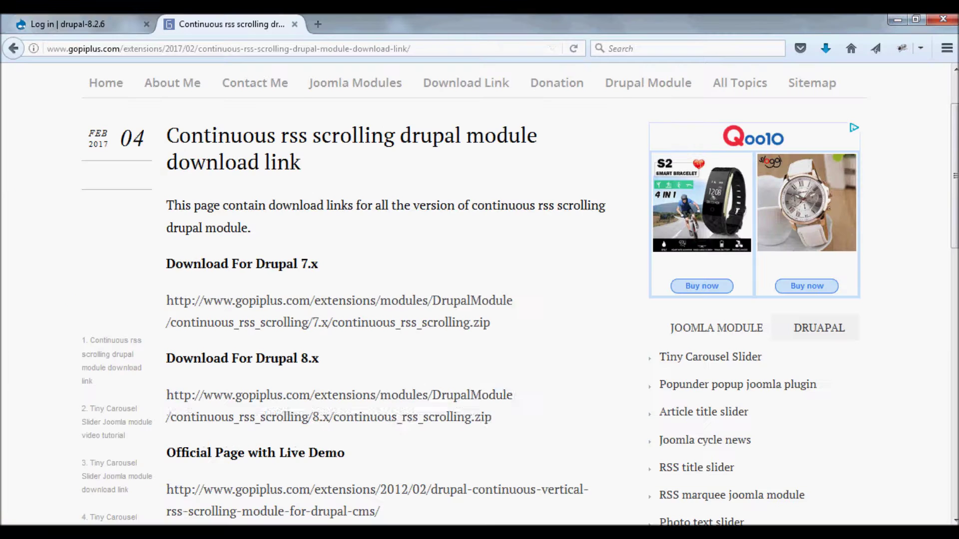
Step: Log in to the local Drupal site as admin and open the Extend modules page
{"action": "key", "text": "ctrl+Tab"}
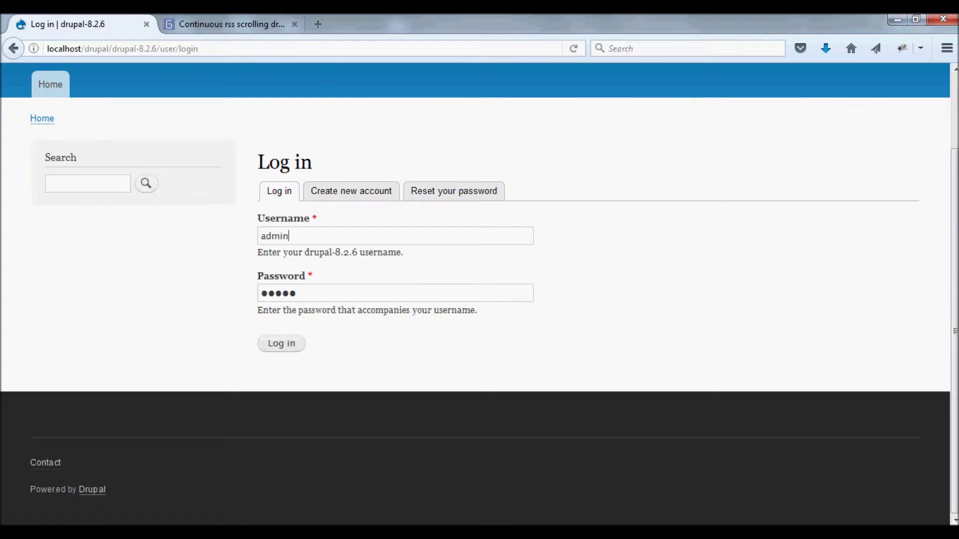
{"action": "key", "text": "Return"}
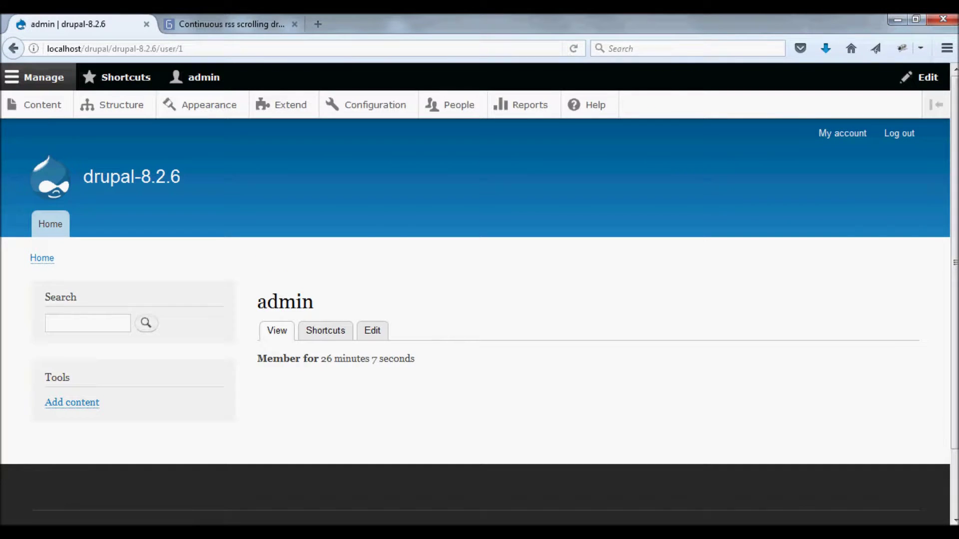
{"action": "left_click", "coordinate": [290, 106]}
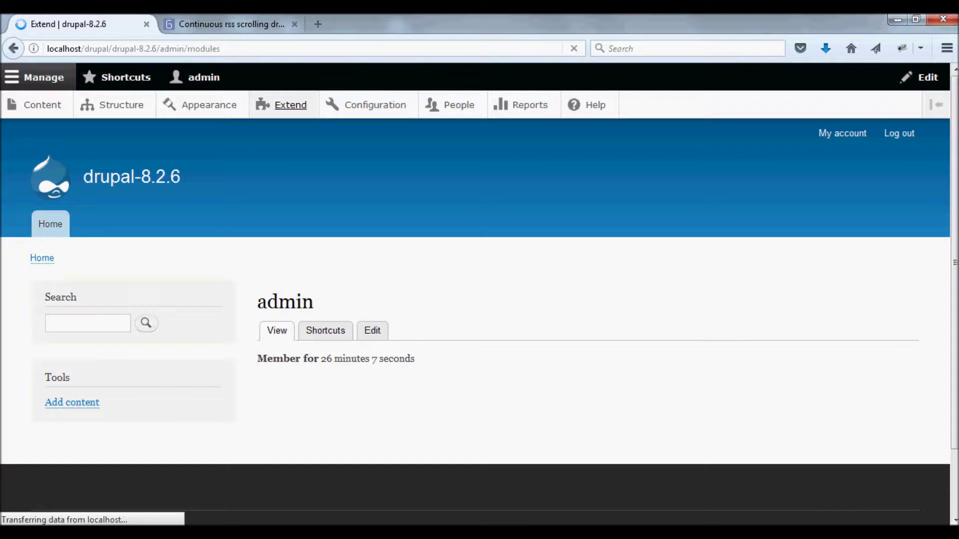
Step: Install the checked continuous rss scrolling module from the Custom section of Extend
{"action": "scroll", "coordinate": [480, 320], "scroll_direction": "down", "scroll_amount": 20}
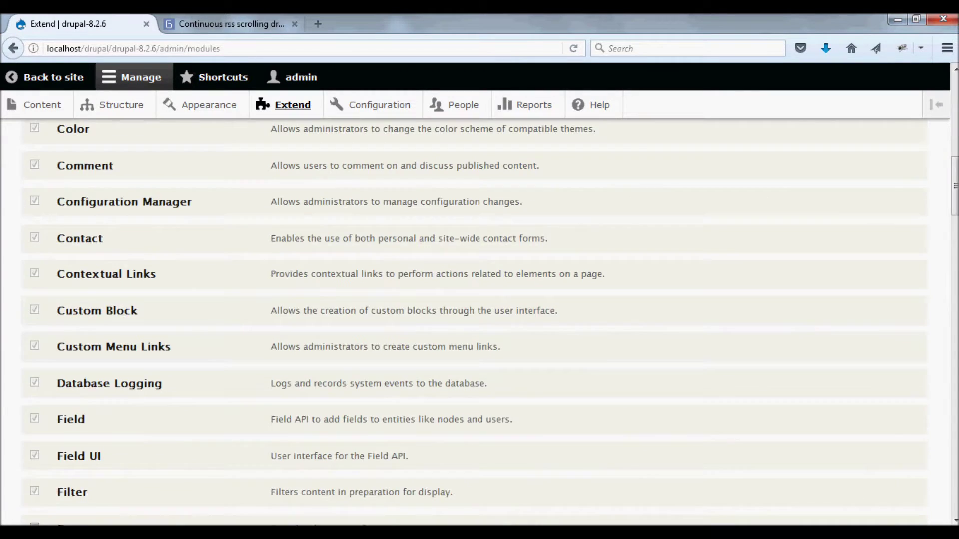
{"action": "scroll", "coordinate": [480, 320], "scroll_direction": "down", "scroll_amount": 2}
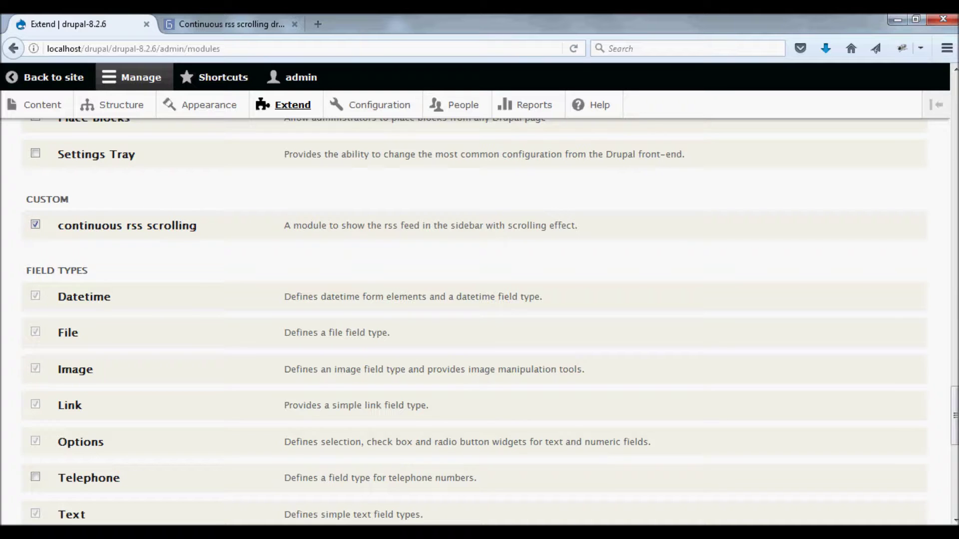
{"action": "scroll", "coordinate": [479, 319], "scroll_direction": "down", "scroll_amount": 10}
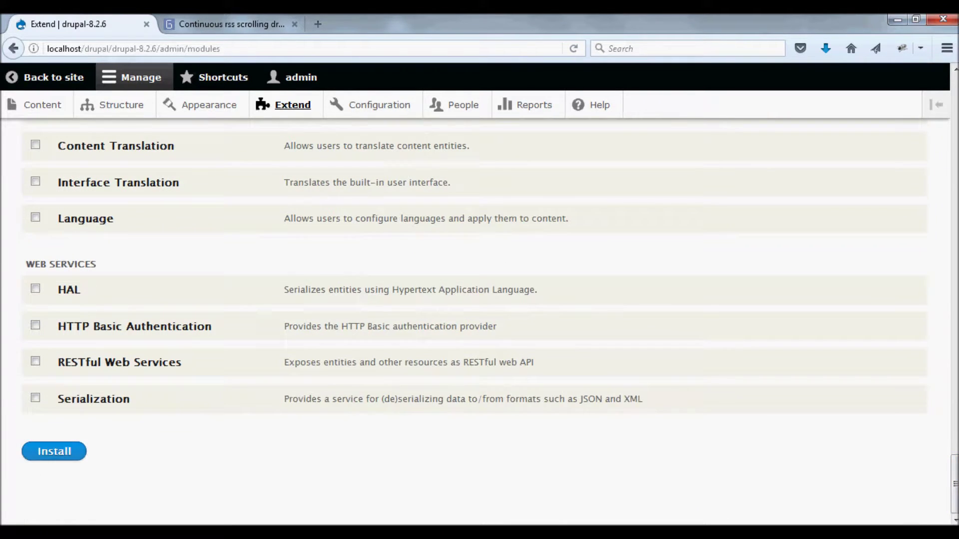
{"action": "left_click", "coordinate": [54, 451]}
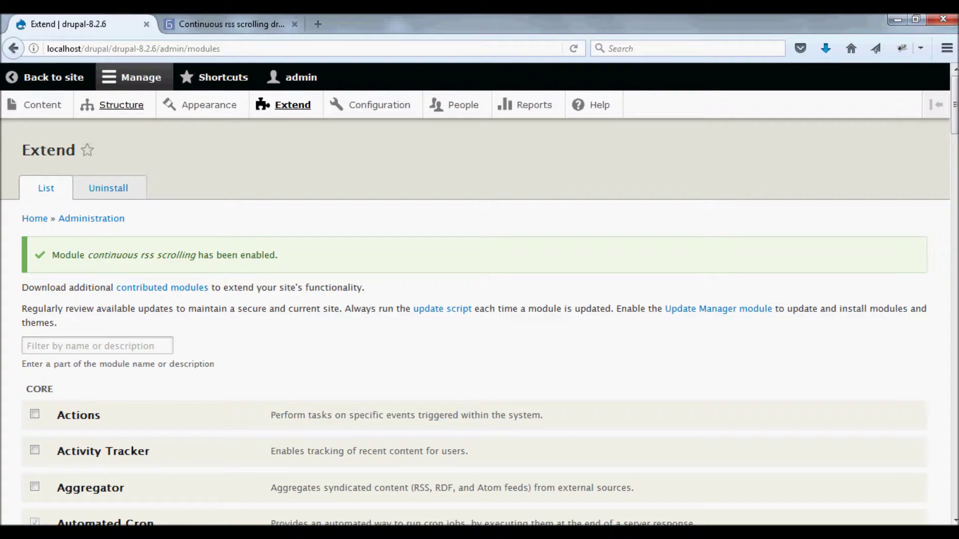
Step: Open the site's profile page in a new tab, then go to the Structure page
{"action": "right_click", "coordinate": [63, 80]}
{"action": "left_click", "coordinate": [125, 92]}
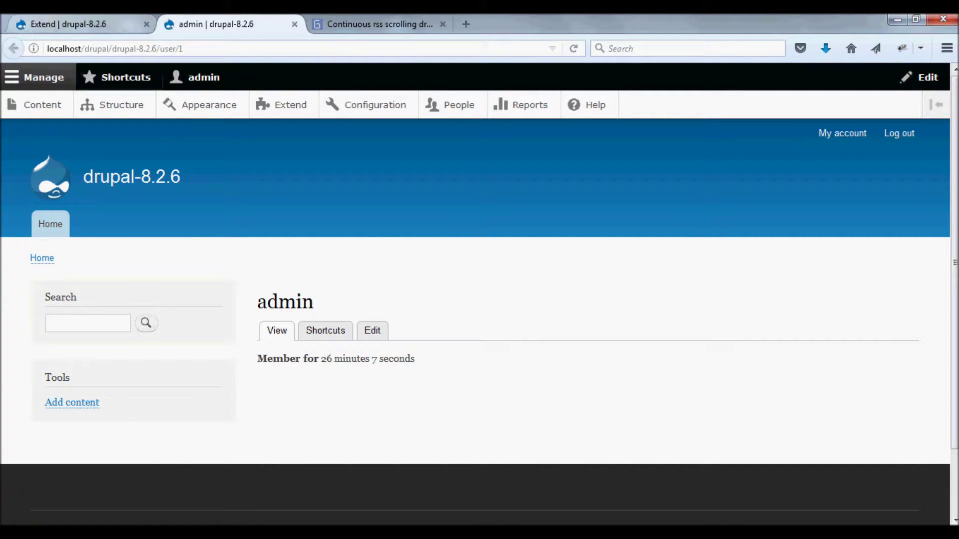
{"action": "left_click", "coordinate": [65, 24]}
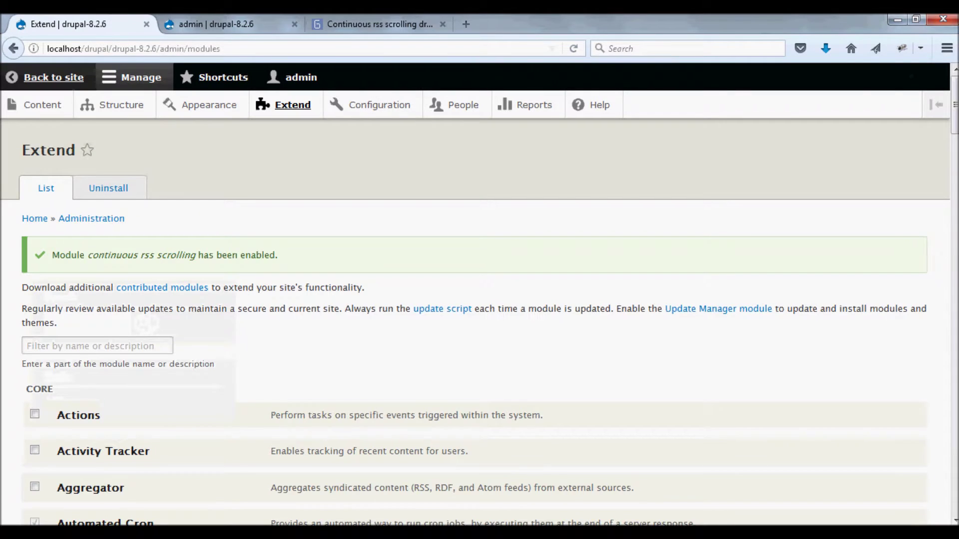
{"action": "scroll", "coordinate": [480, 319], "scroll_direction": "down", "scroll_amount": 6}
{"action": "scroll", "coordinate": [155, 145], "scroll_direction": "up", "scroll_amount": 6}
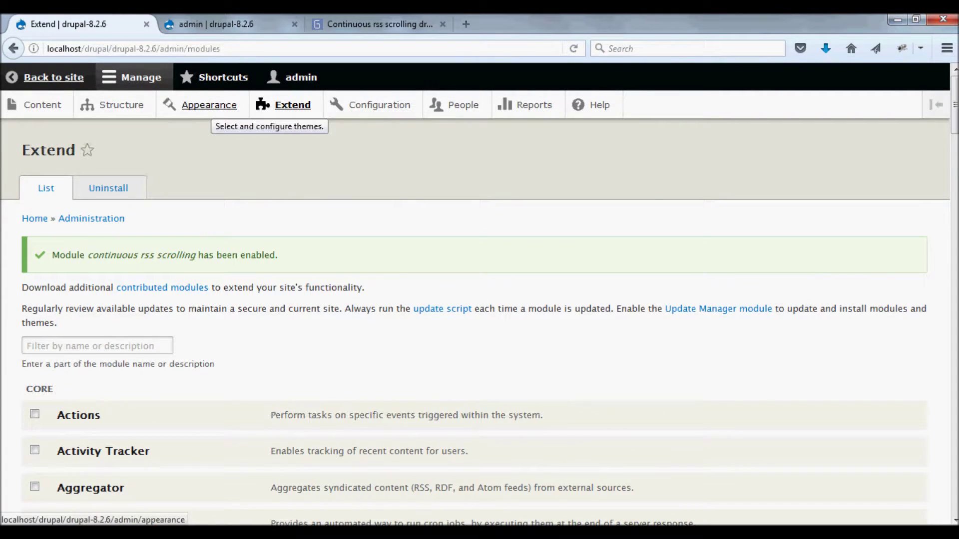
{"action": "left_click", "coordinate": [121, 105]}
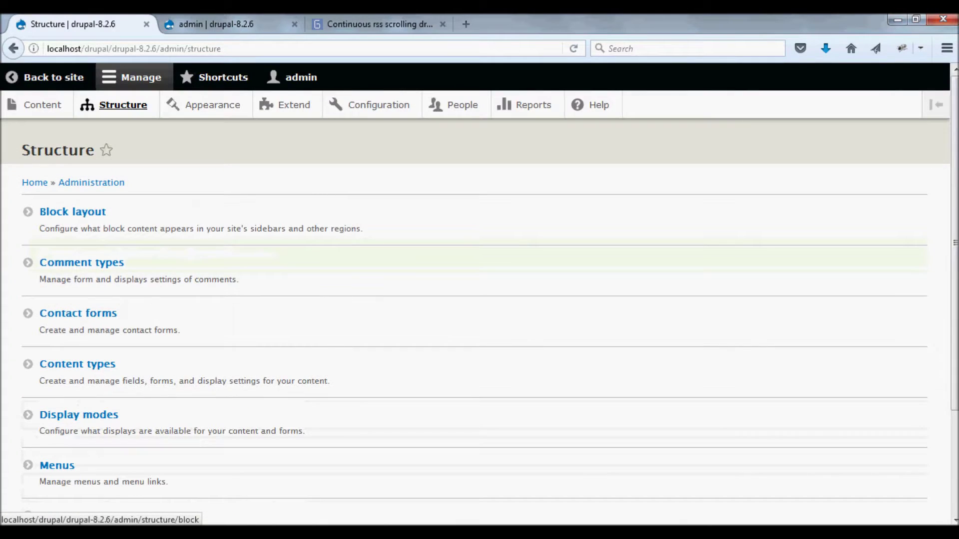
Step: Open Block layout and bring up Place block for the Sidebar first region
{"action": "left_click", "coordinate": [72, 212]}
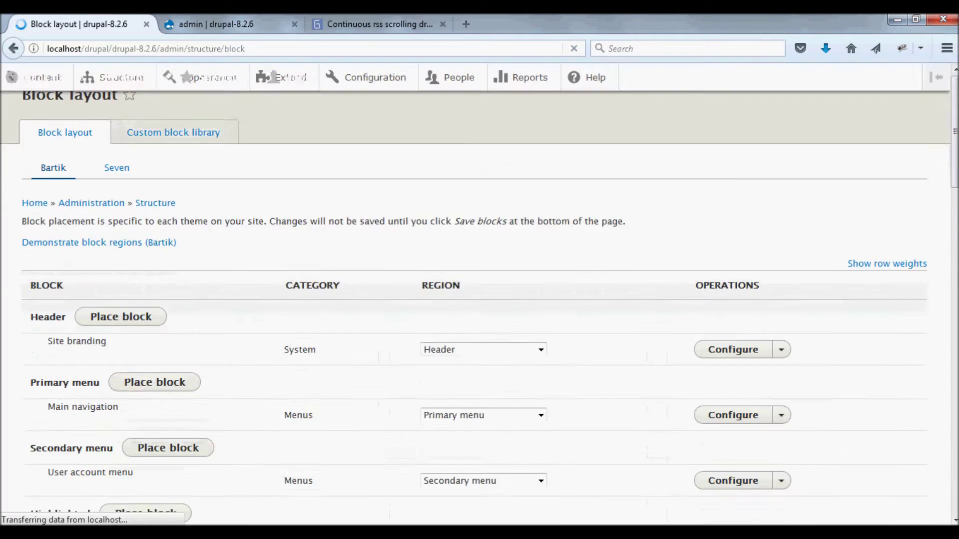
{"action": "scroll", "coordinate": [155, 299], "scroll_direction": "down", "scroll_amount": 5}
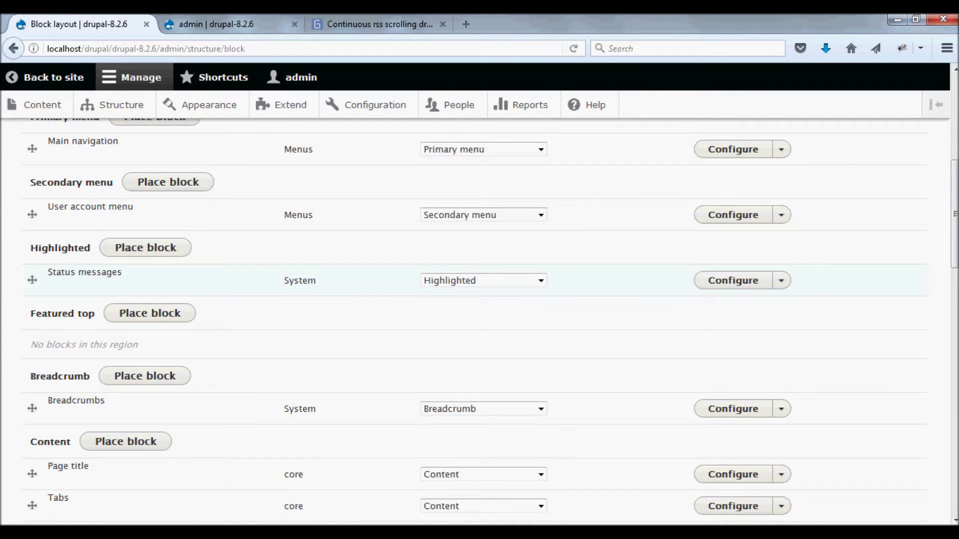
{"action": "scroll", "coordinate": [479, 320], "scroll_direction": "up", "scroll_amount": 3}
{"action": "scroll", "coordinate": [479, 319], "scroll_direction": "down", "scroll_amount": 7}
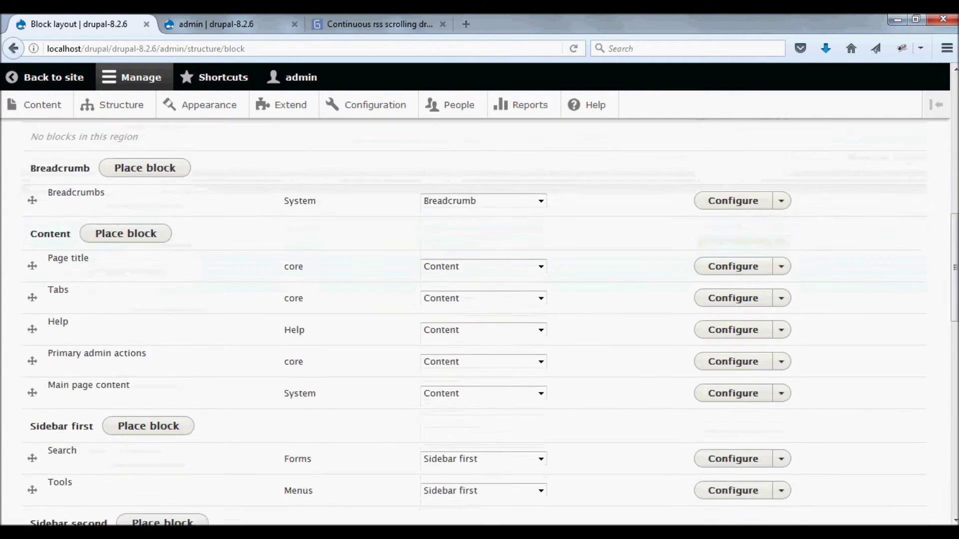
{"action": "scroll", "coordinate": [479, 320], "scroll_direction": "down", "scroll_amount": 2}
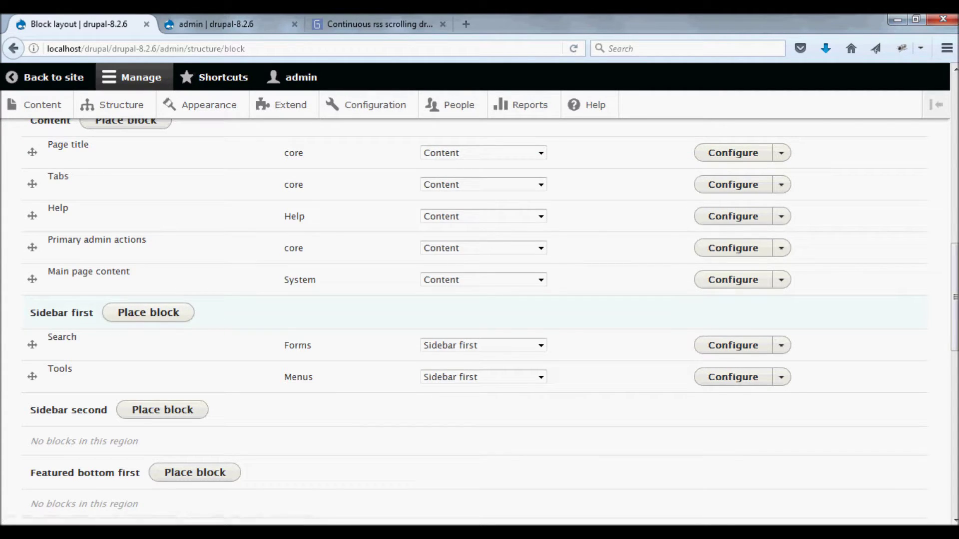
{"action": "left_click", "coordinate": [149, 313]}
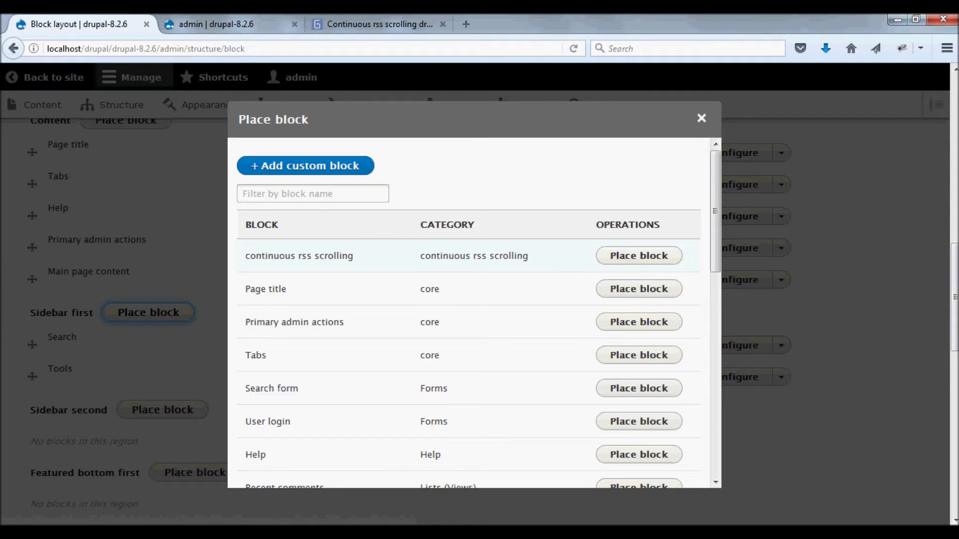
Step: Place the continuous rss scrolling block and save it with default settings
{"action": "left_click", "coordinate": [639, 256]}
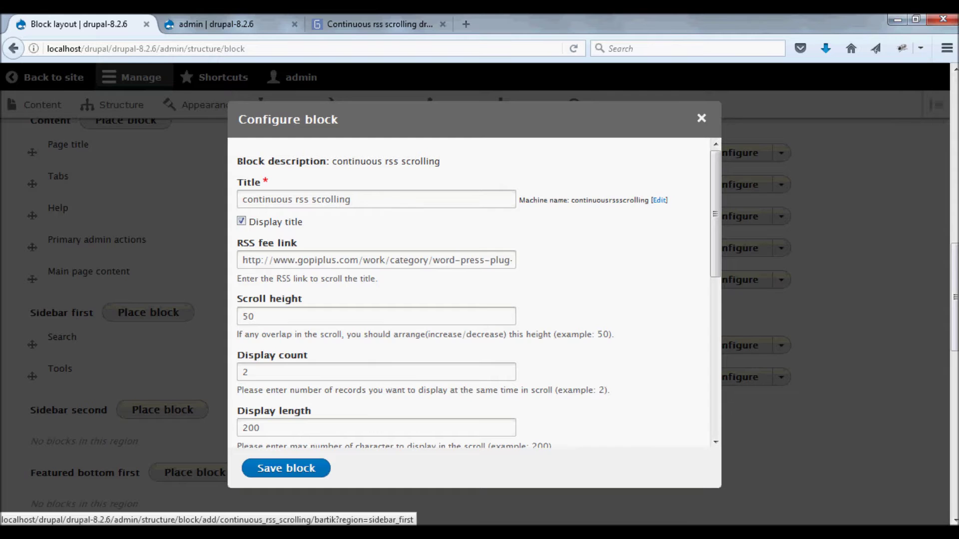
{"action": "scroll", "coordinate": [279, 429], "scroll_direction": "down", "scroll_amount": 5}
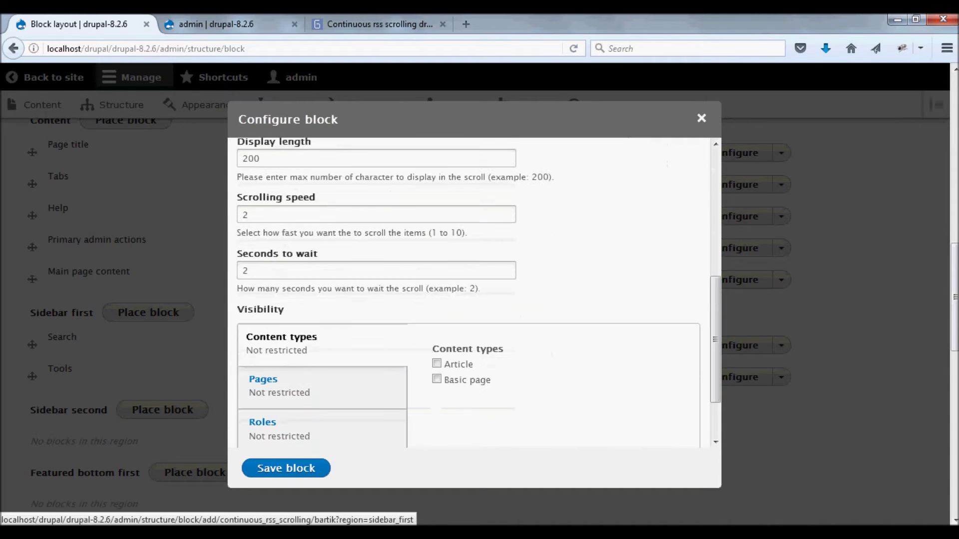
{"action": "left_click", "coordinate": [286, 468]}
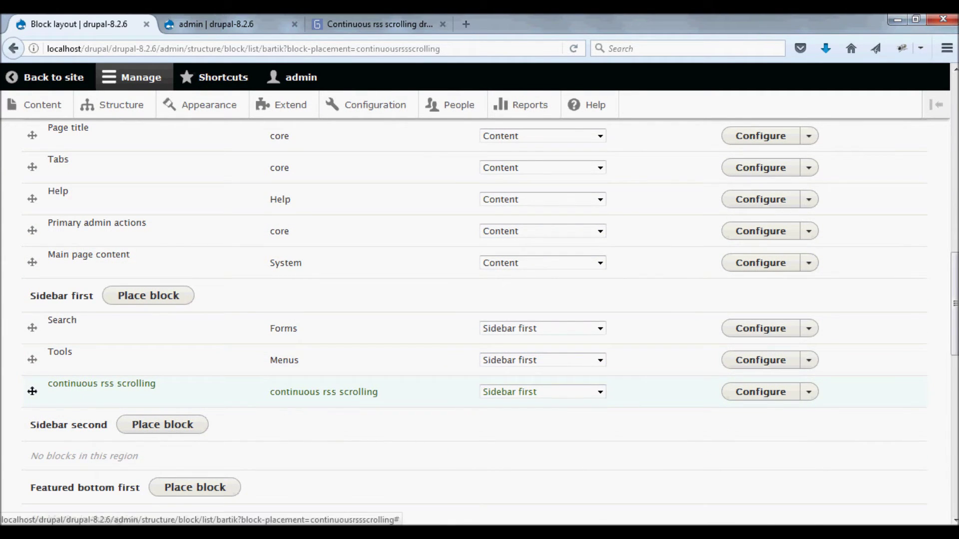
Step: Reload the admin profile tab and scroll to the continuous rss scrolling sidebar block
{"action": "left_click", "coordinate": [216, 24]}
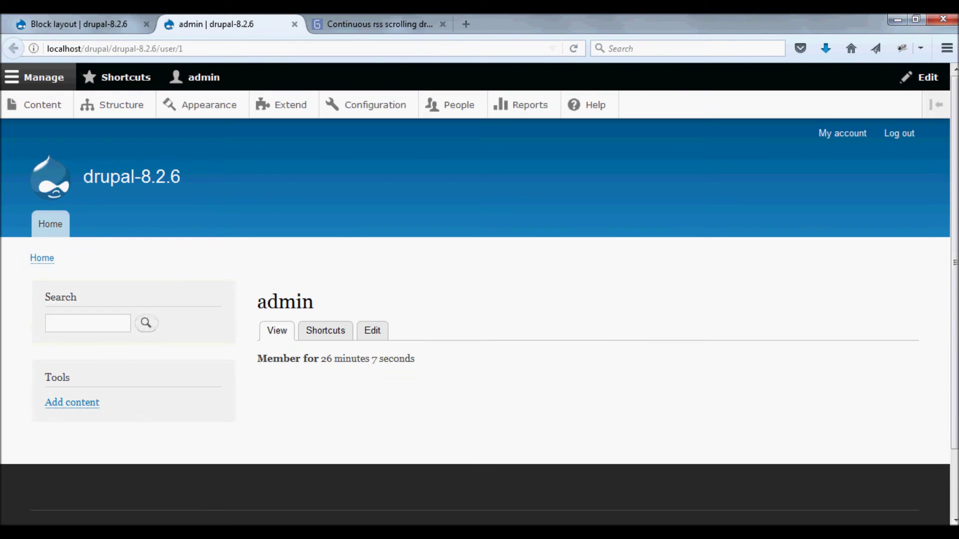
{"action": "key", "text": "F5"}
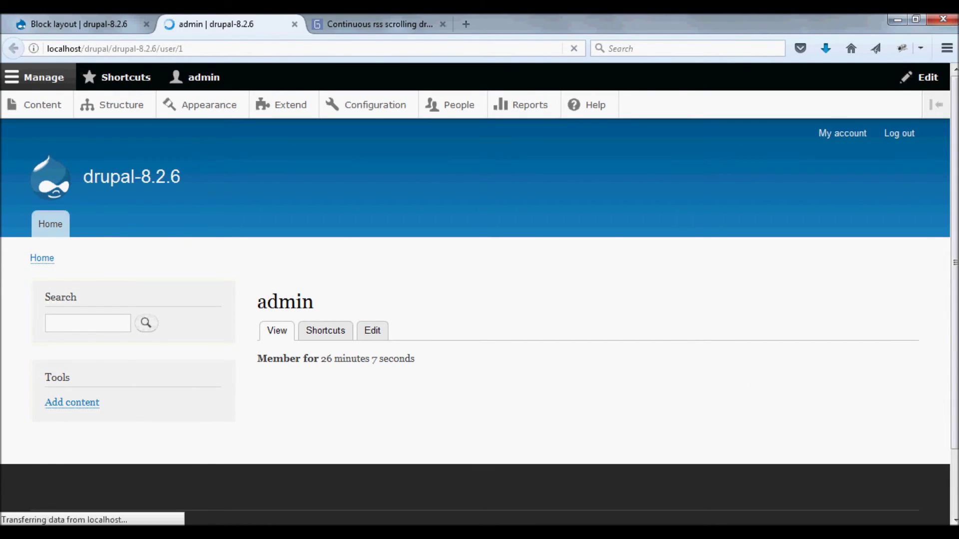
{"action": "scroll", "coordinate": [479, 279], "scroll_direction": "down", "scroll_amount": 3}
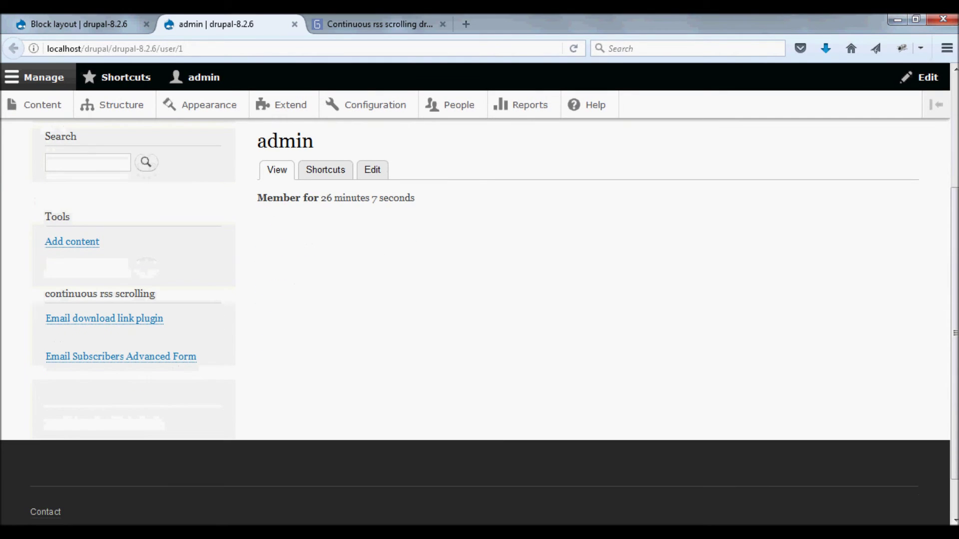